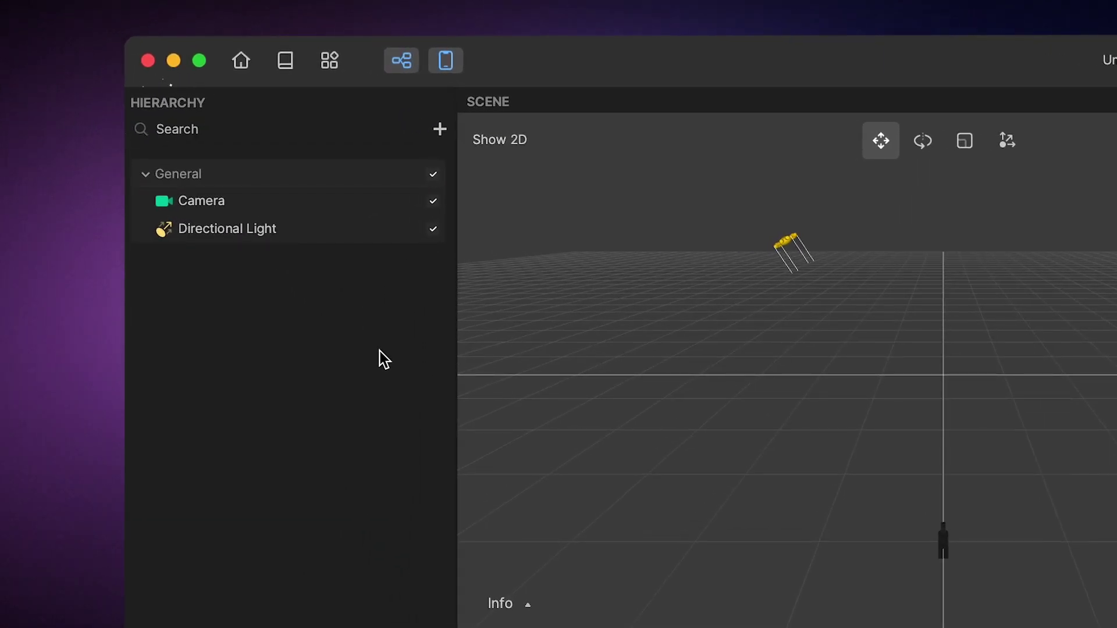
Add a 2D Image, creating a 2D Foreground Effects group with its 2D Camera and Canvas.
right_click(380, 352)
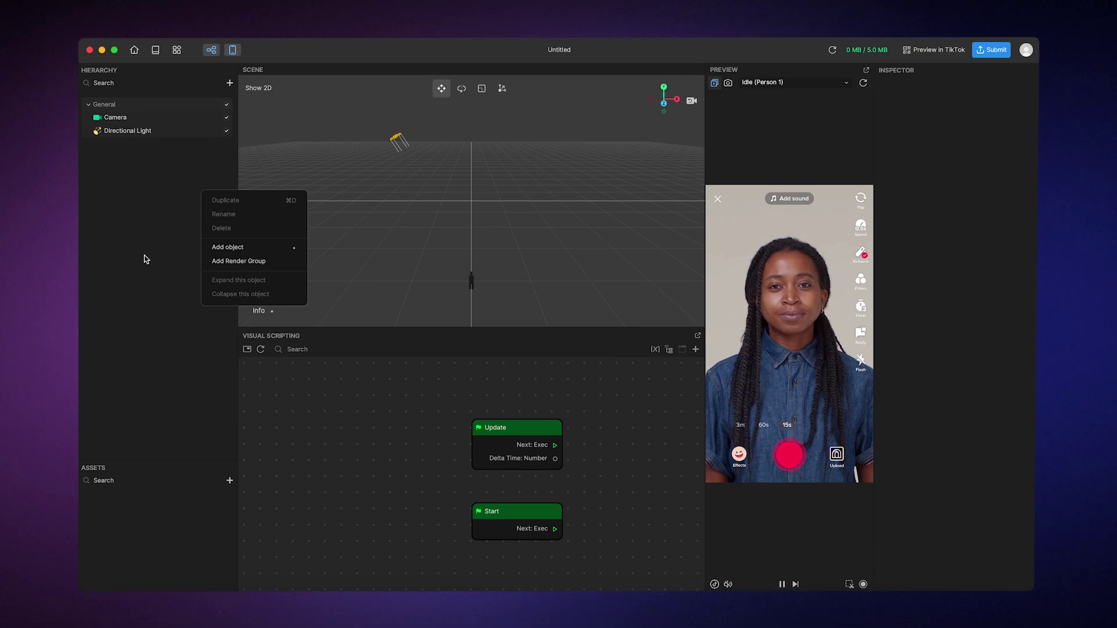
click(145, 256)
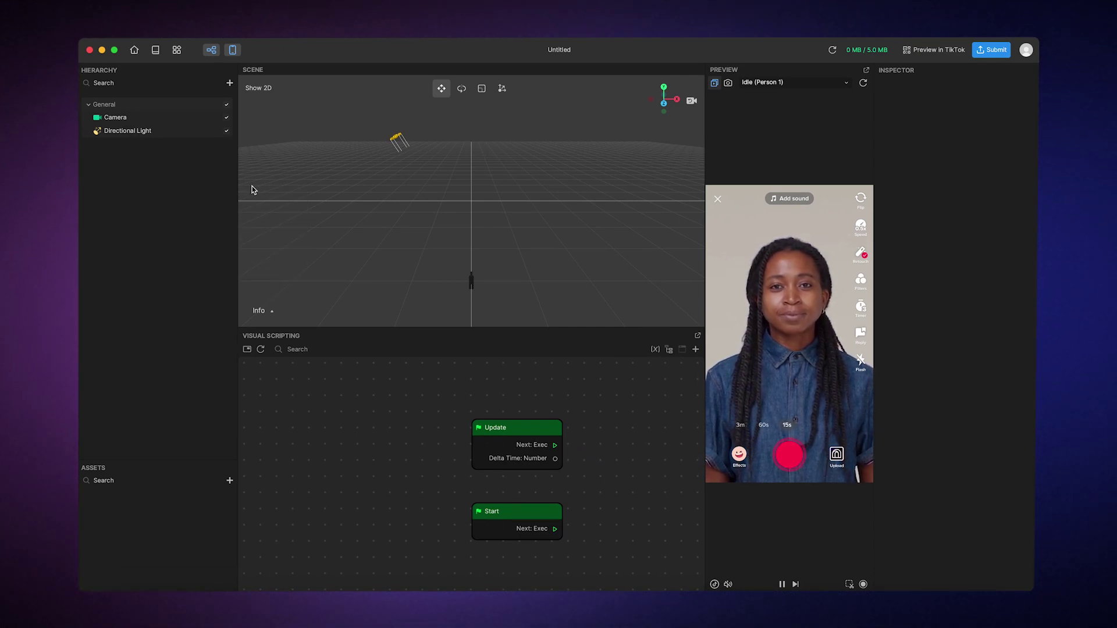
click(231, 84)
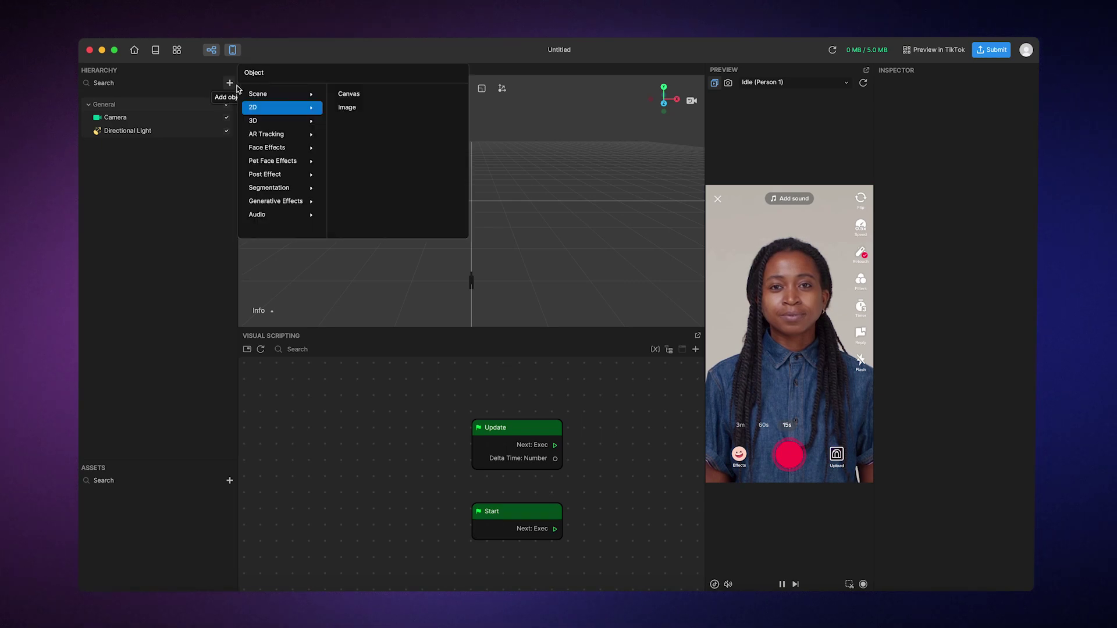
click(336, 109)
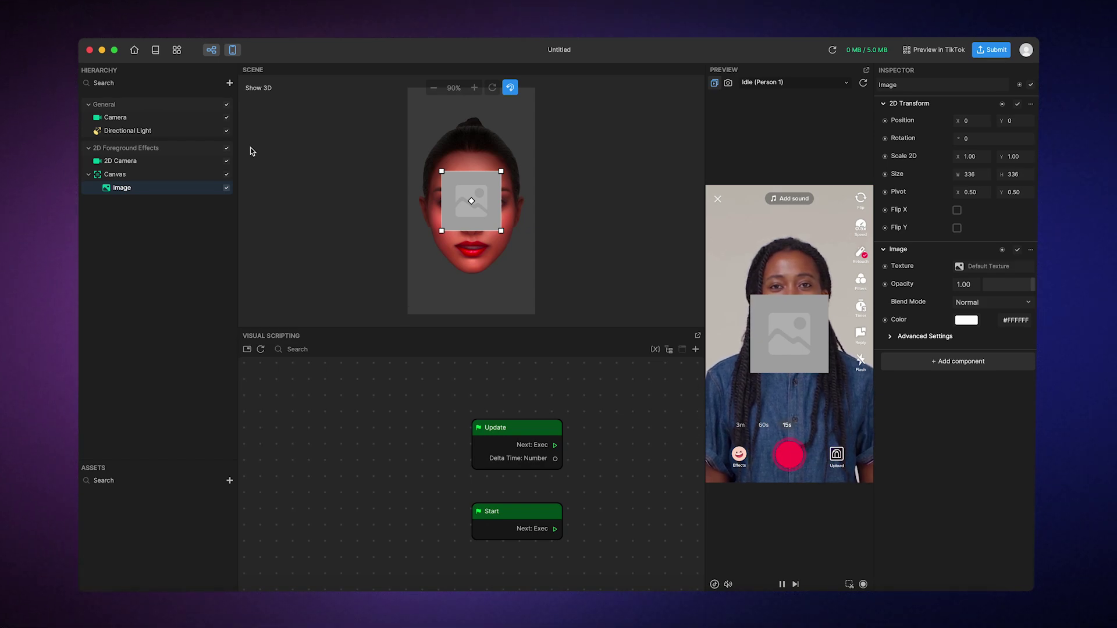
right_click(201, 154)
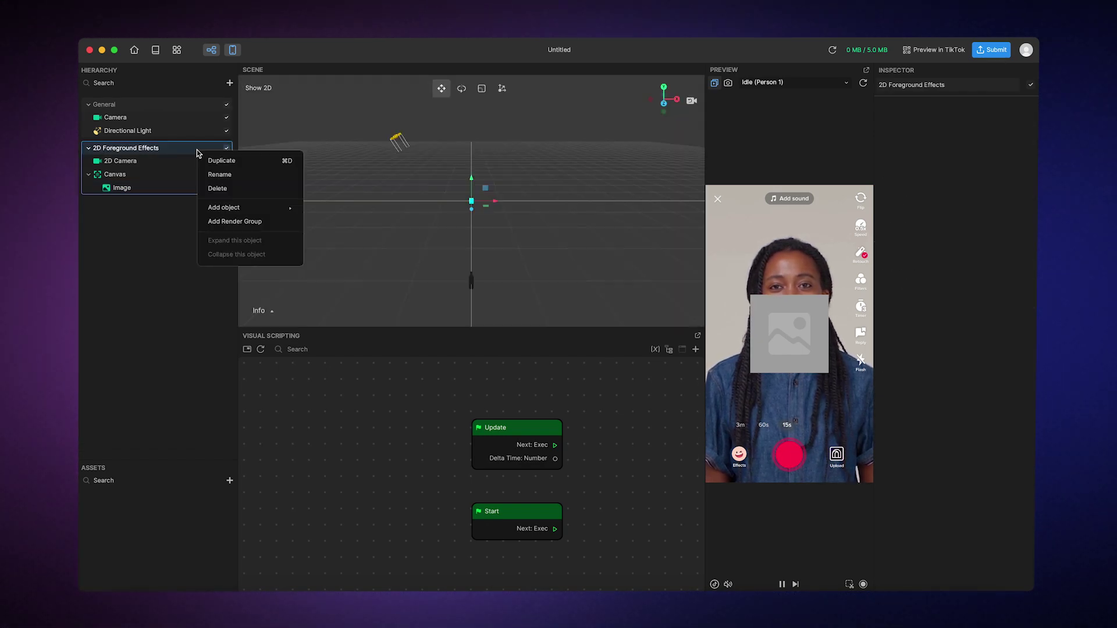
click(217, 175)
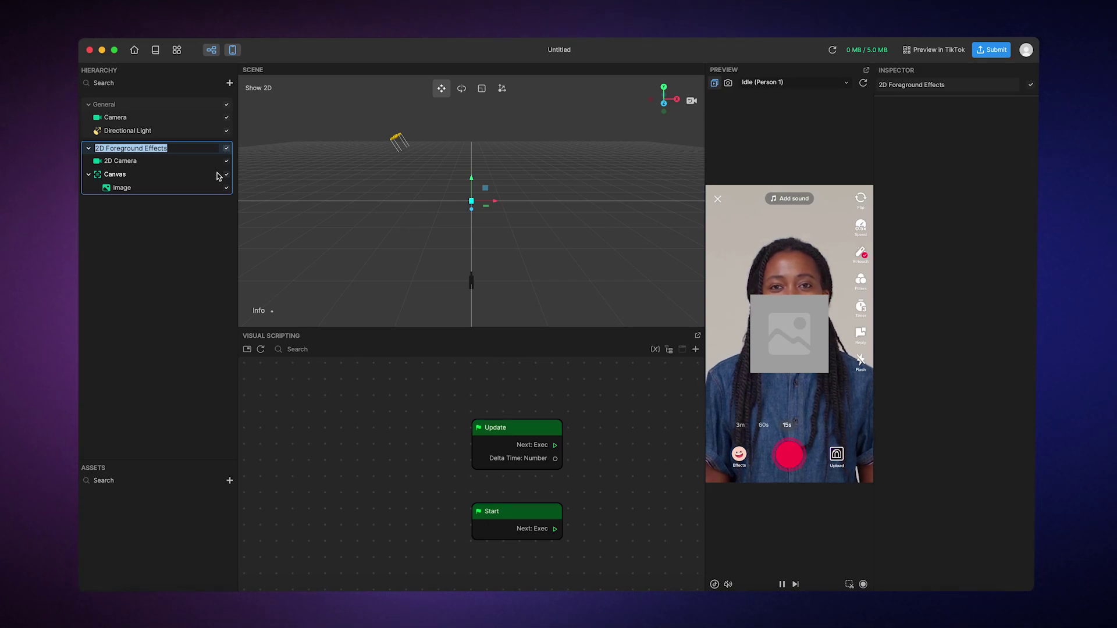
key(Return)
click(210, 229)
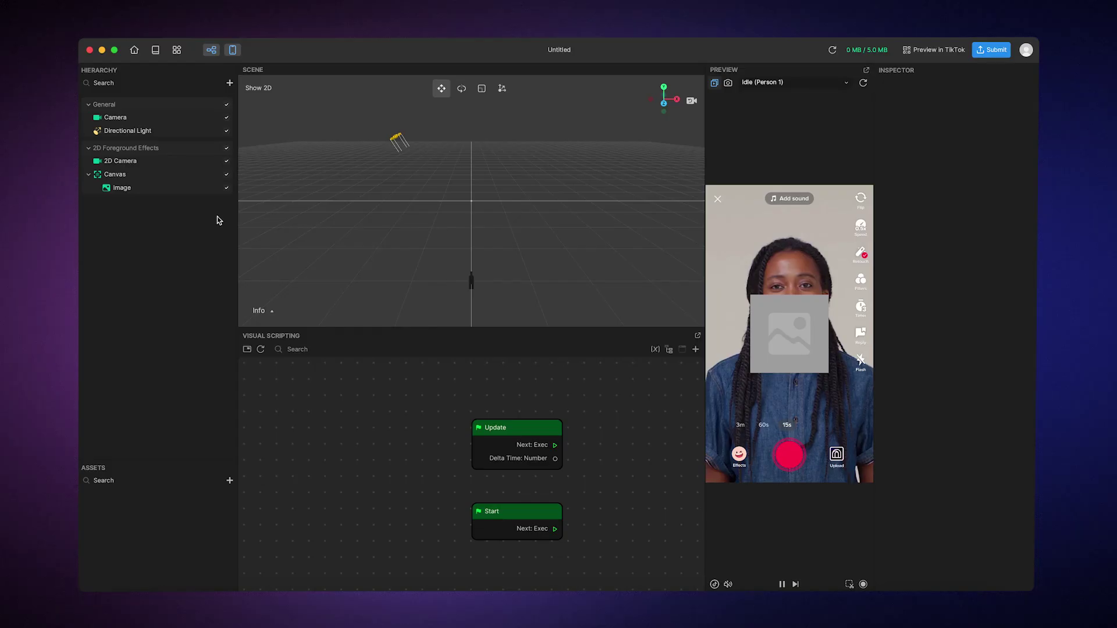
click(231, 84)
mouse_move(280, 120)
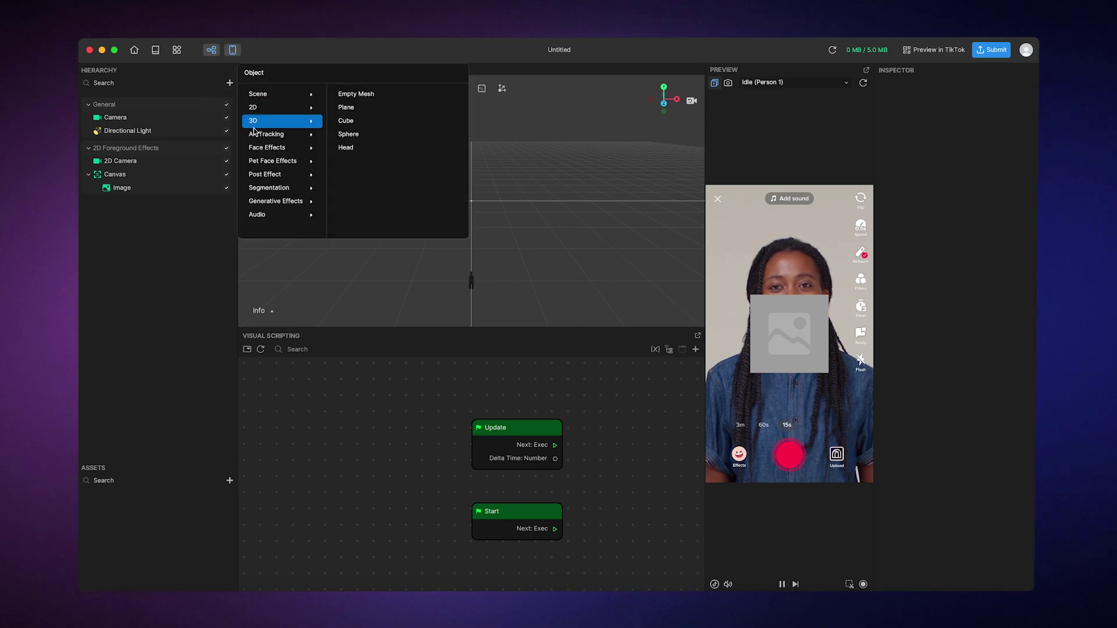
Add a 3D Cube to the scene under the General group.
click(340, 121)
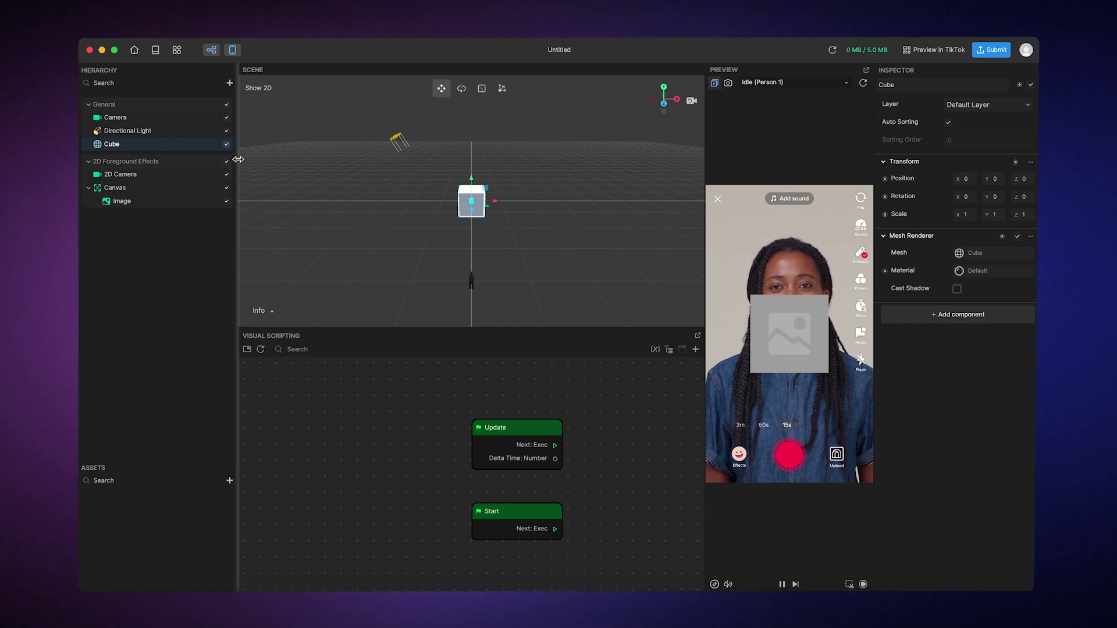
click(228, 82)
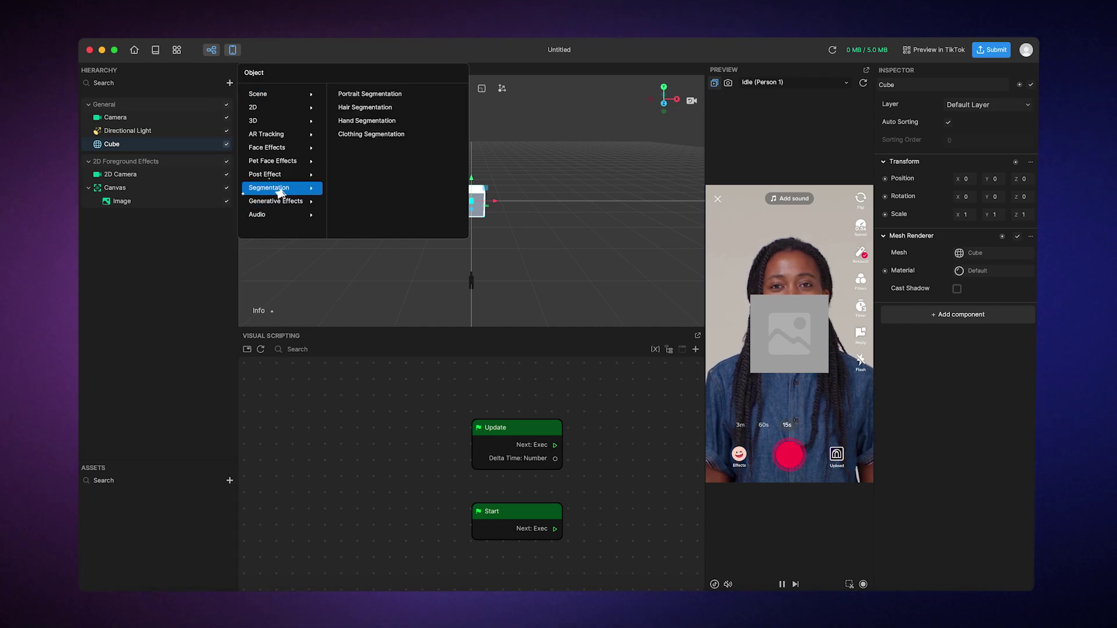
Add Portrait Segmentation and the Eyebrow Eraser generative effect to the scene.
click(374, 95)
click(229, 83)
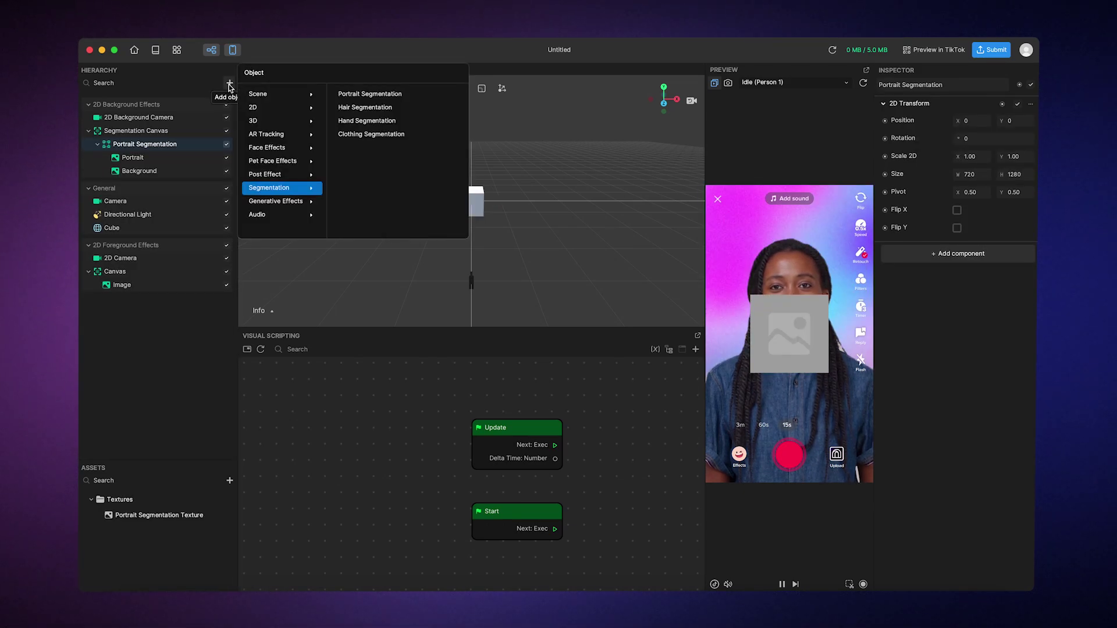
mouse_move(276, 201)
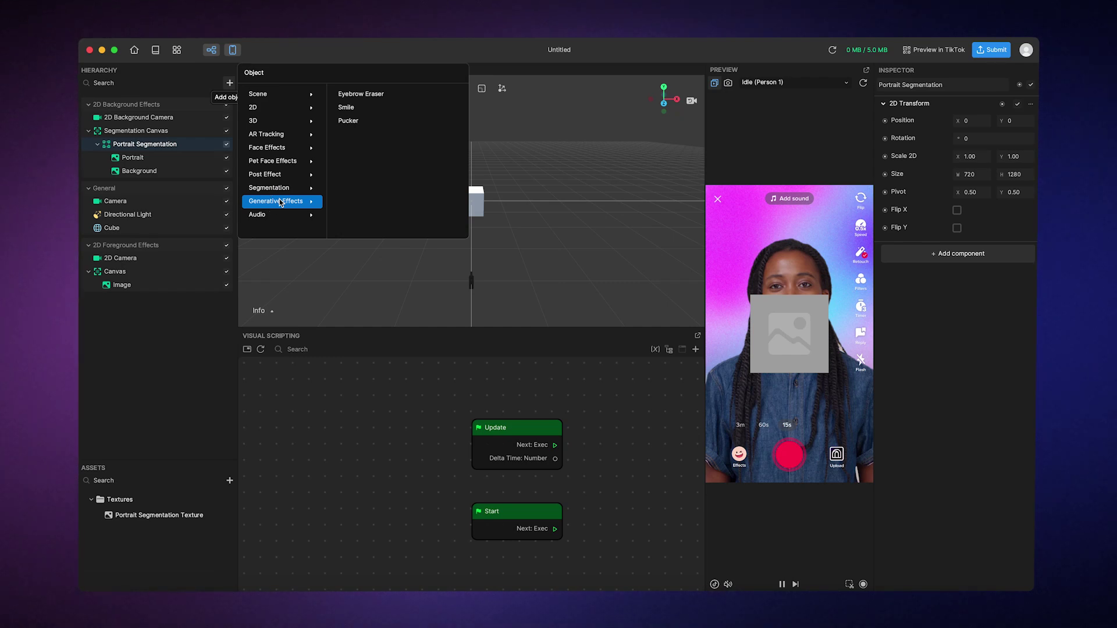
click(372, 102)
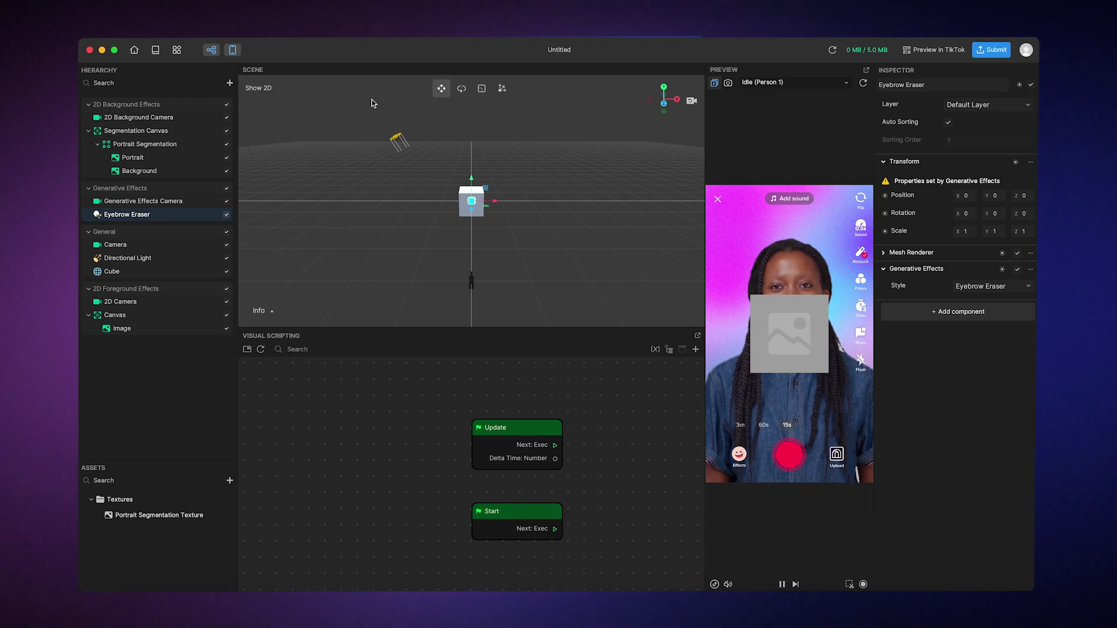
click(229, 83)
mouse_move(279, 174)
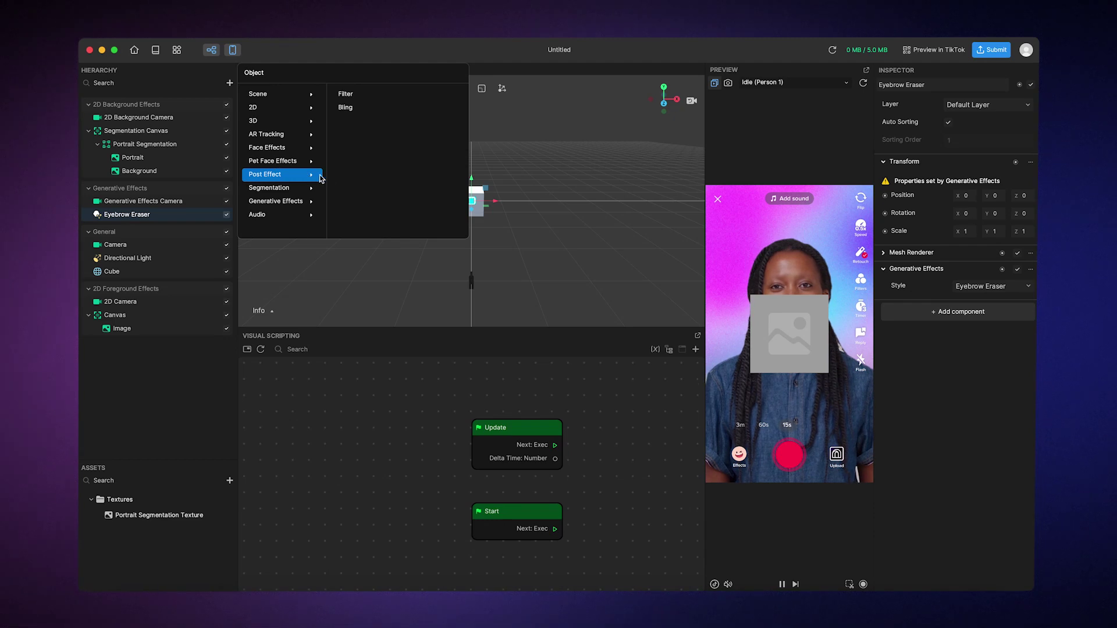
Add a Filter post effect, a Face Mask and a Face Stretch to the scene.
click(353, 100)
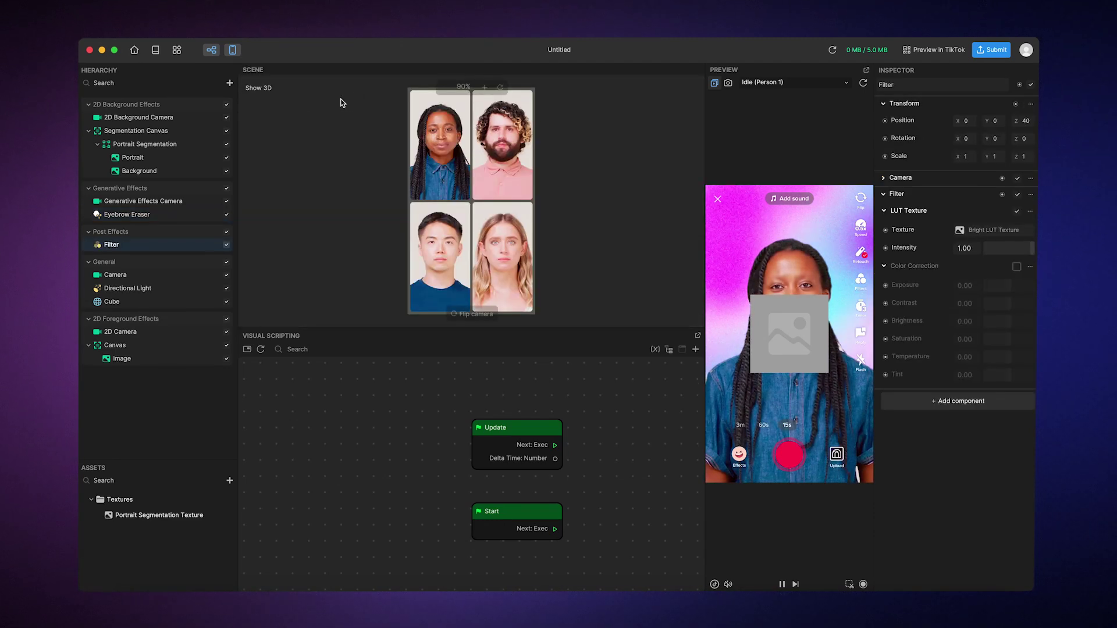
click(230, 84)
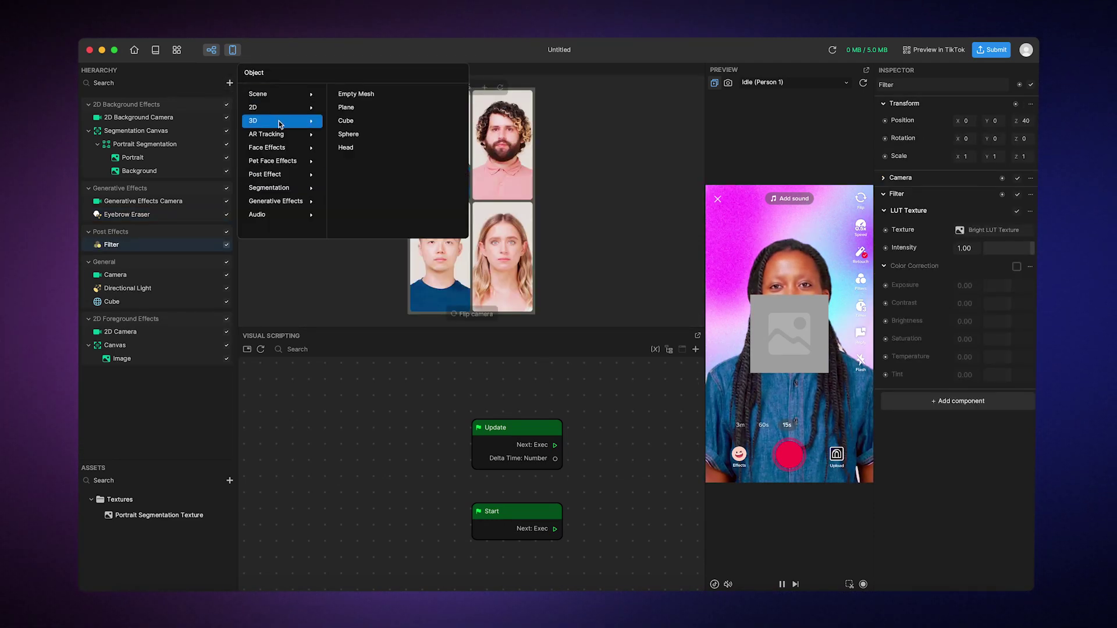
mouse_move(267, 148)
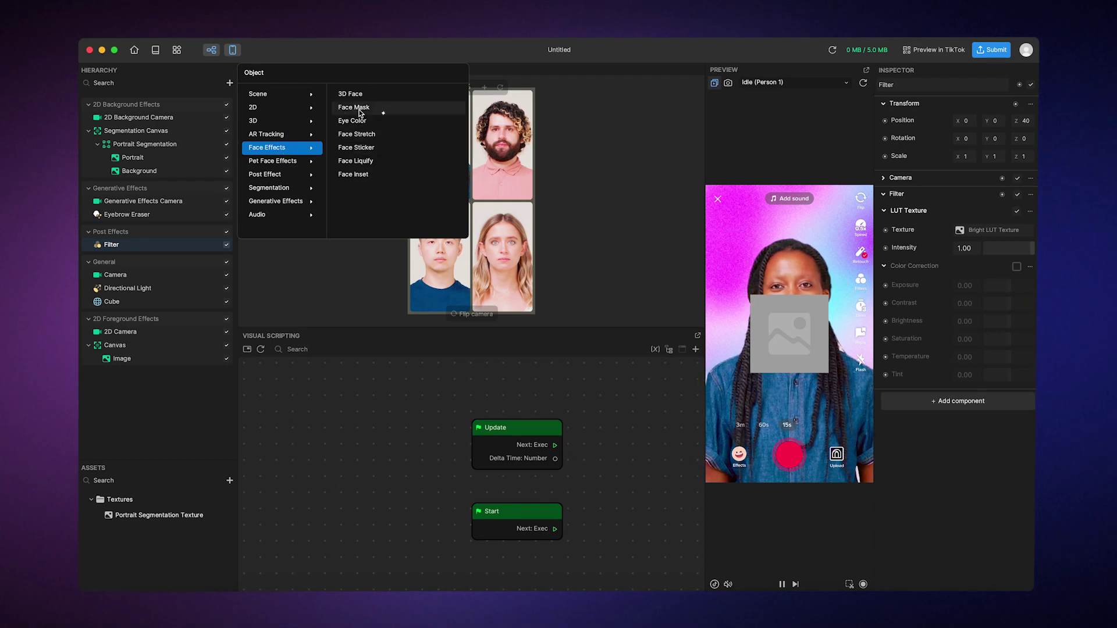
click(353, 108)
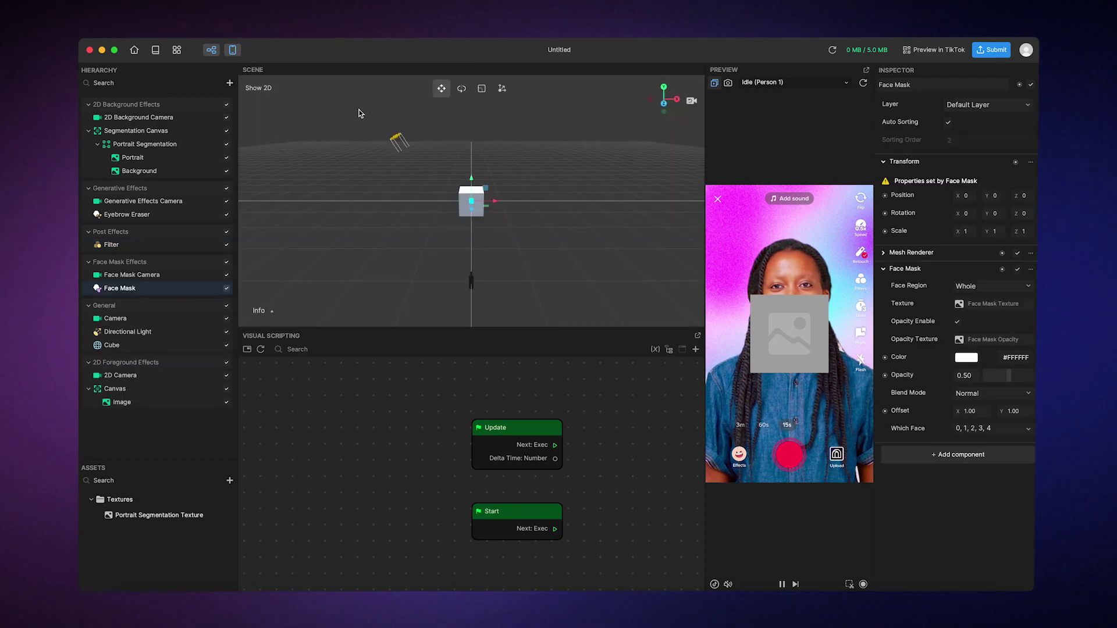
click(230, 83)
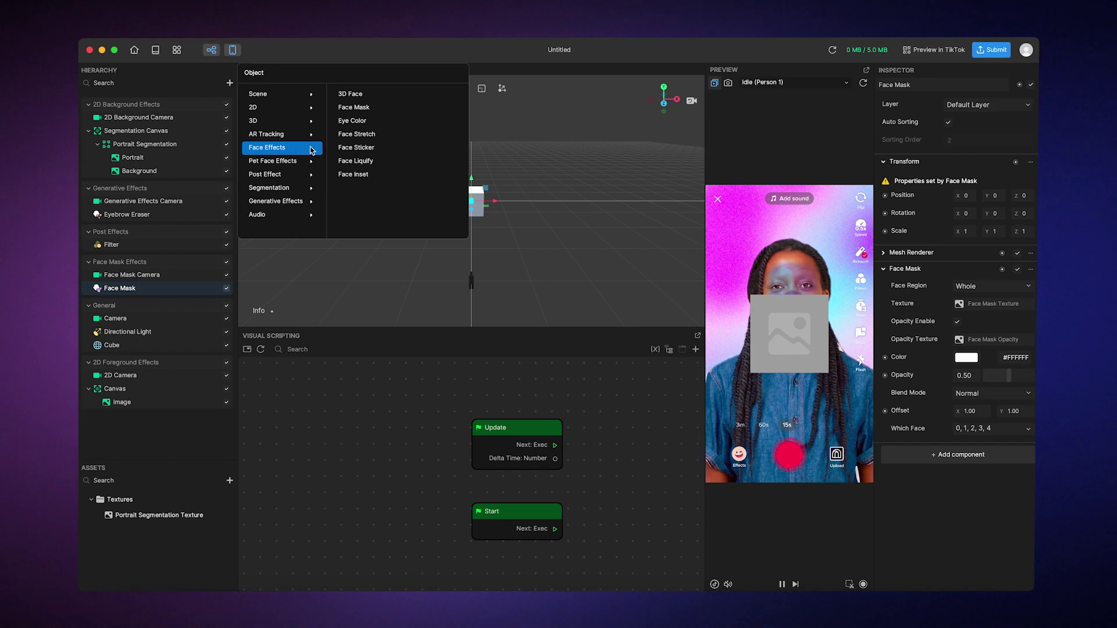
click(343, 137)
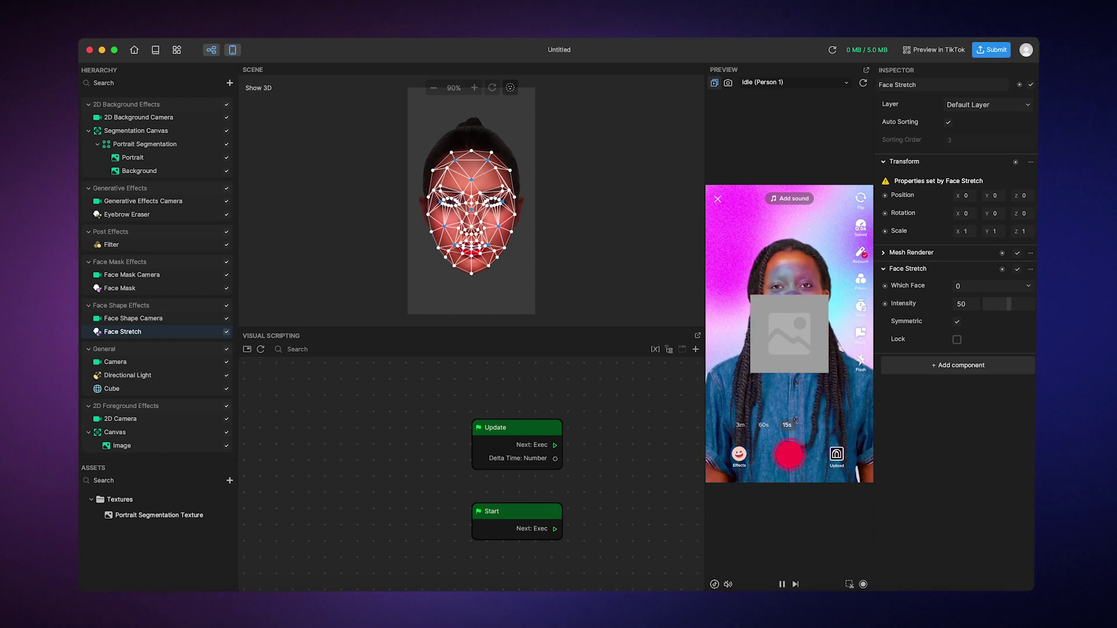
click(155, 50)
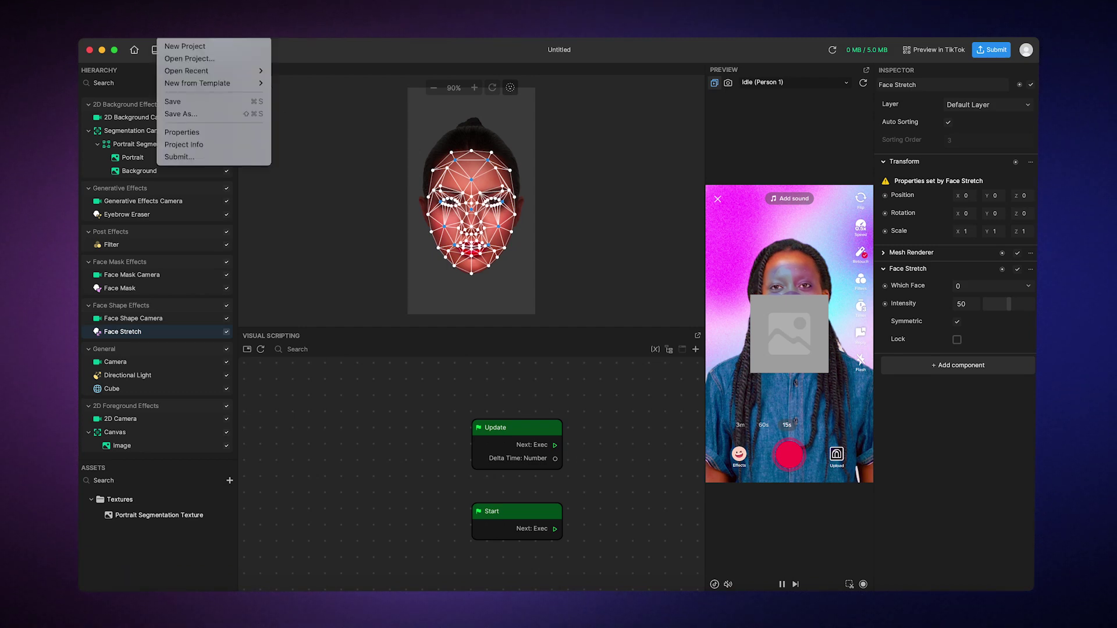
click(187, 135)
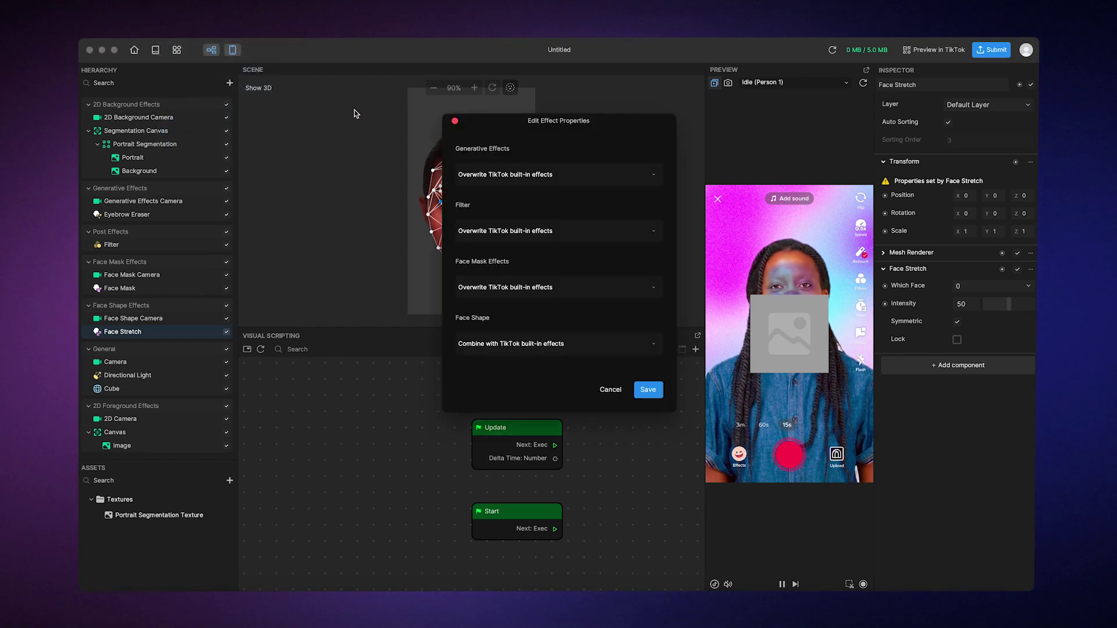
click(455, 122)
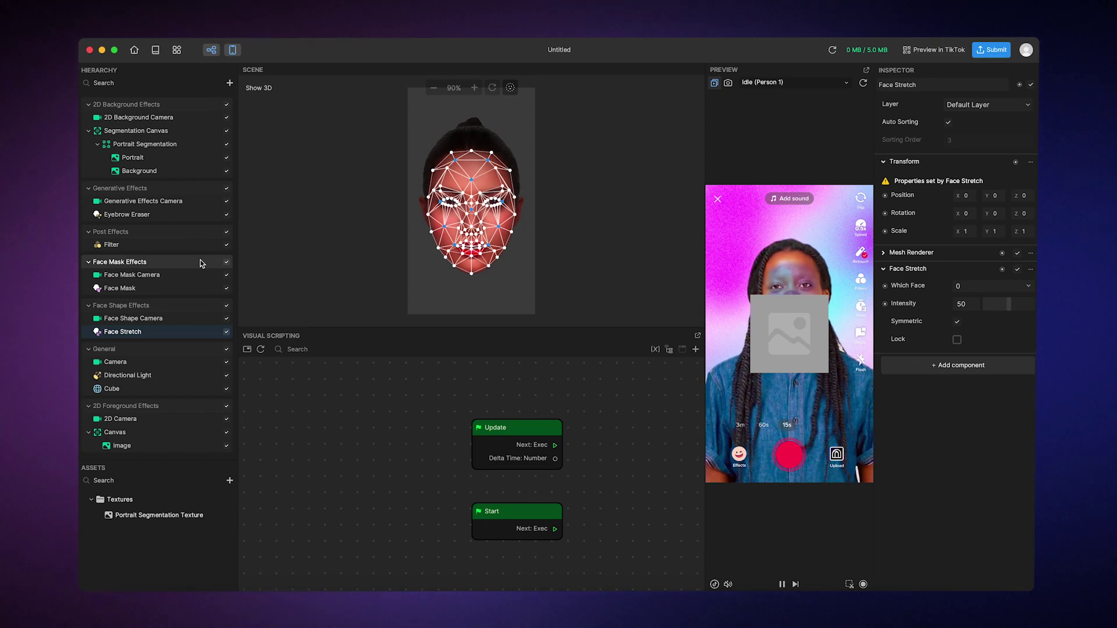
Move the Face Mask Effects group to the bottom of the Hierarchy, below Canvas > Image.
drag(200, 262, 176, 450)
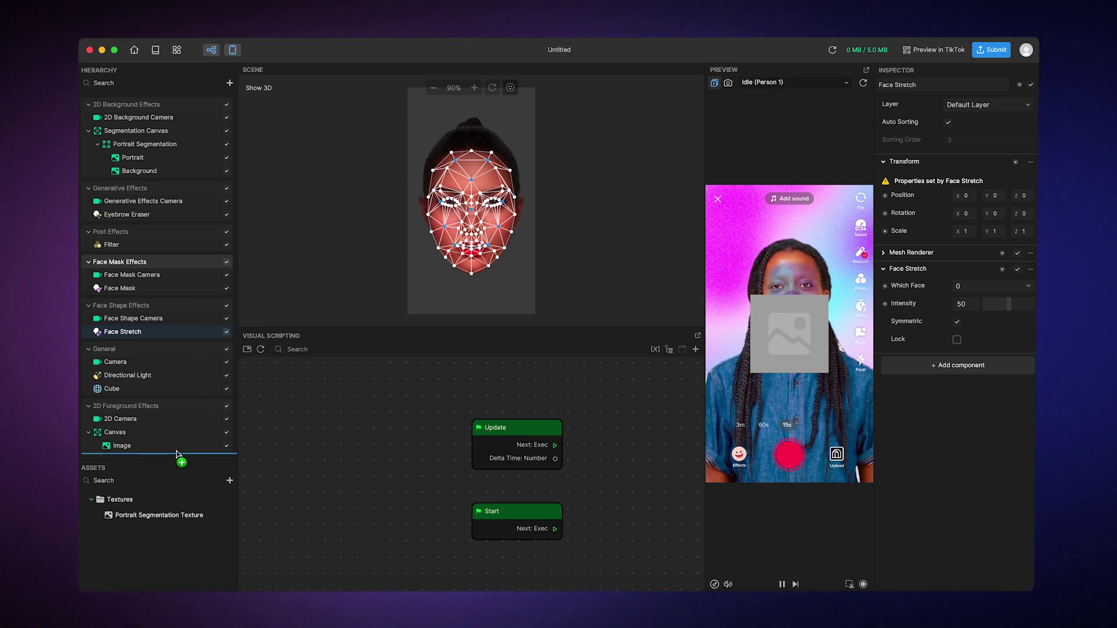
drag(178, 453, 178, 453)
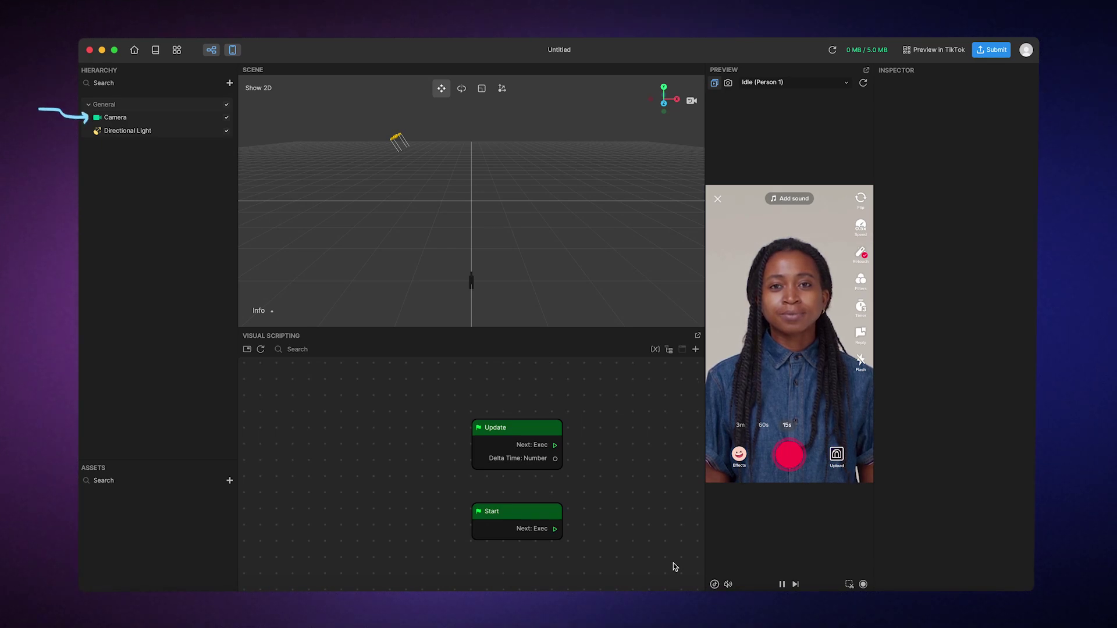
Inspect the Camera's Render Order, then add a 3D Cube under General.
click(146, 118)
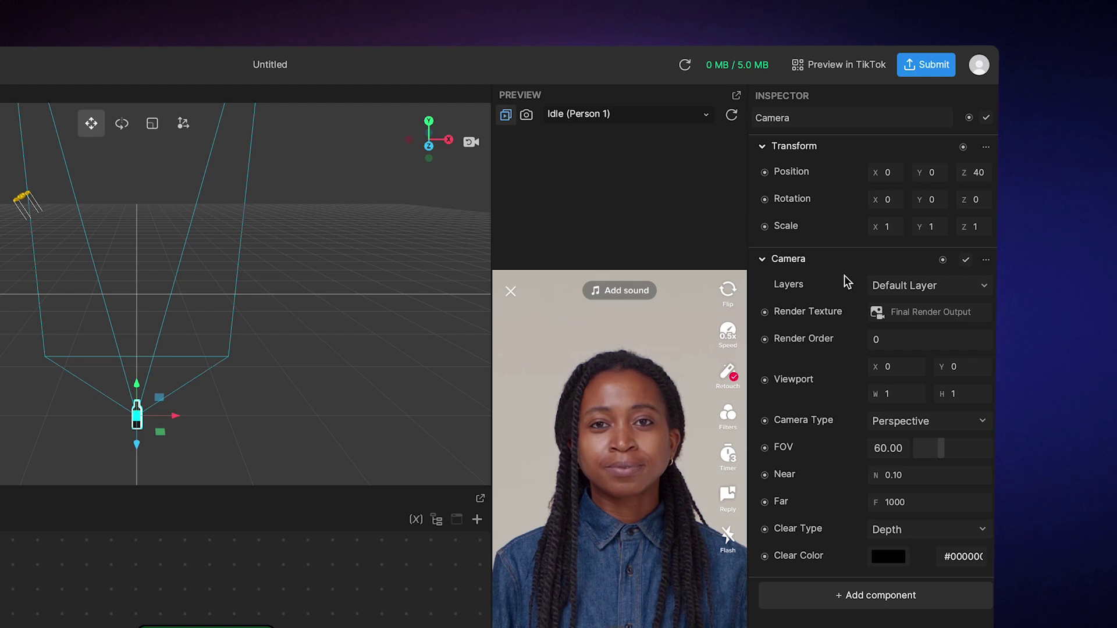
click(888, 340)
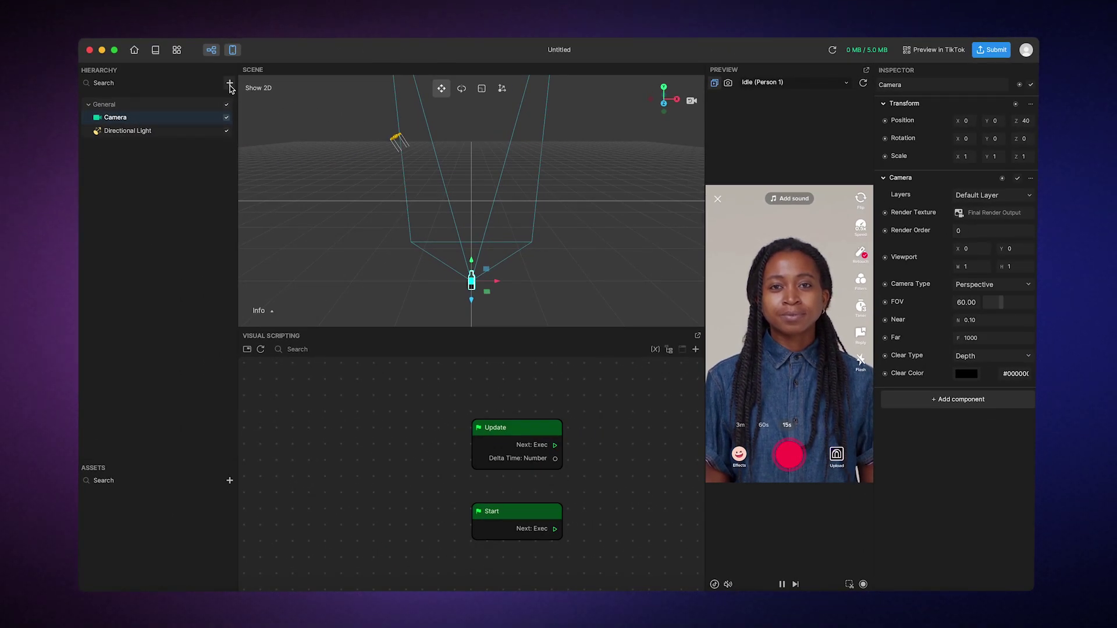
click(230, 84)
click(355, 123)
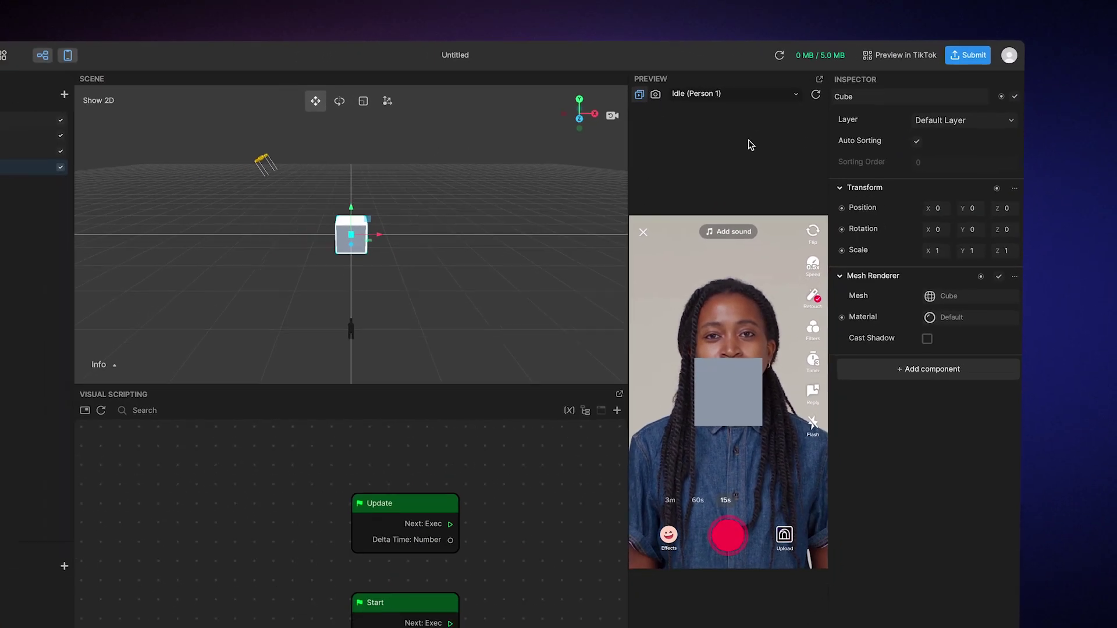
Add a second camera, Camera (1), rendering only Layer 1 instead of Default Layer.
right_click(205, 120)
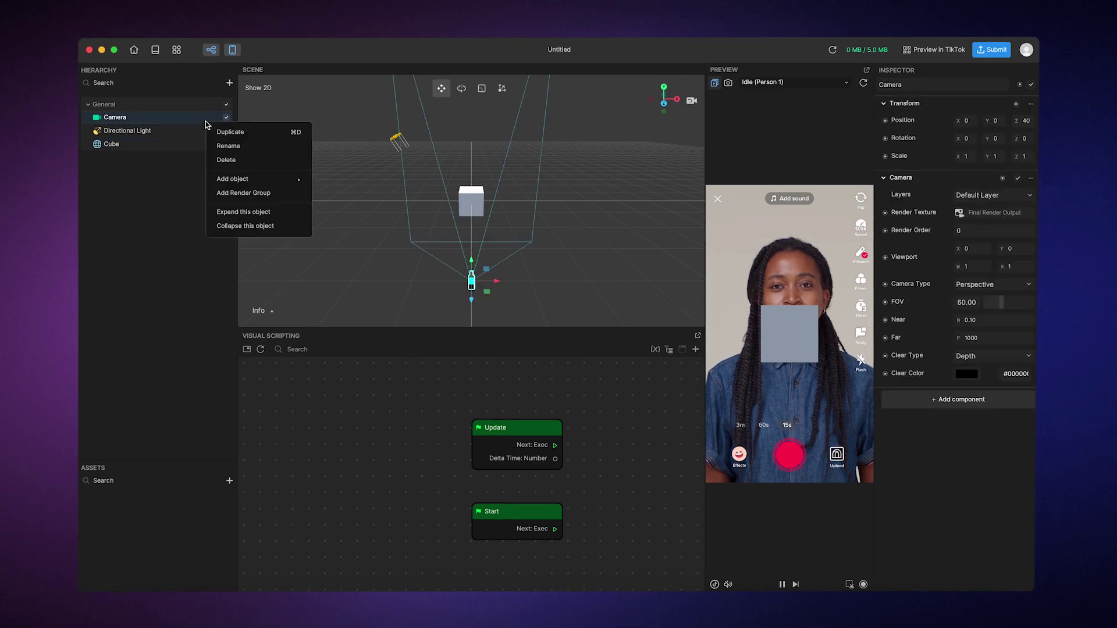
mouse_move(257, 177)
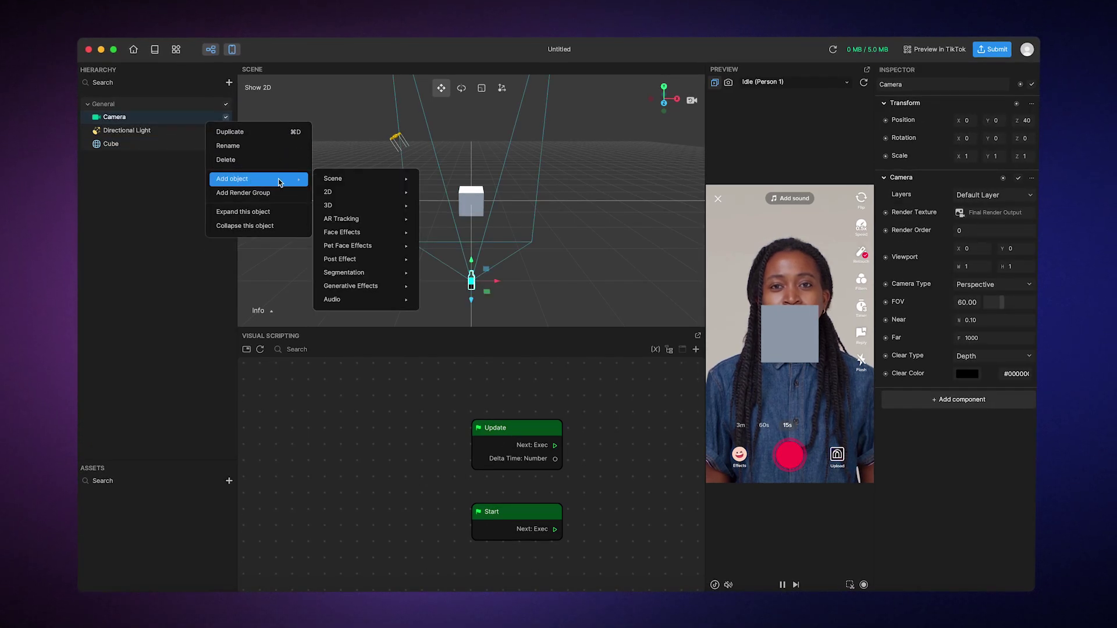
mouse_move(358, 178)
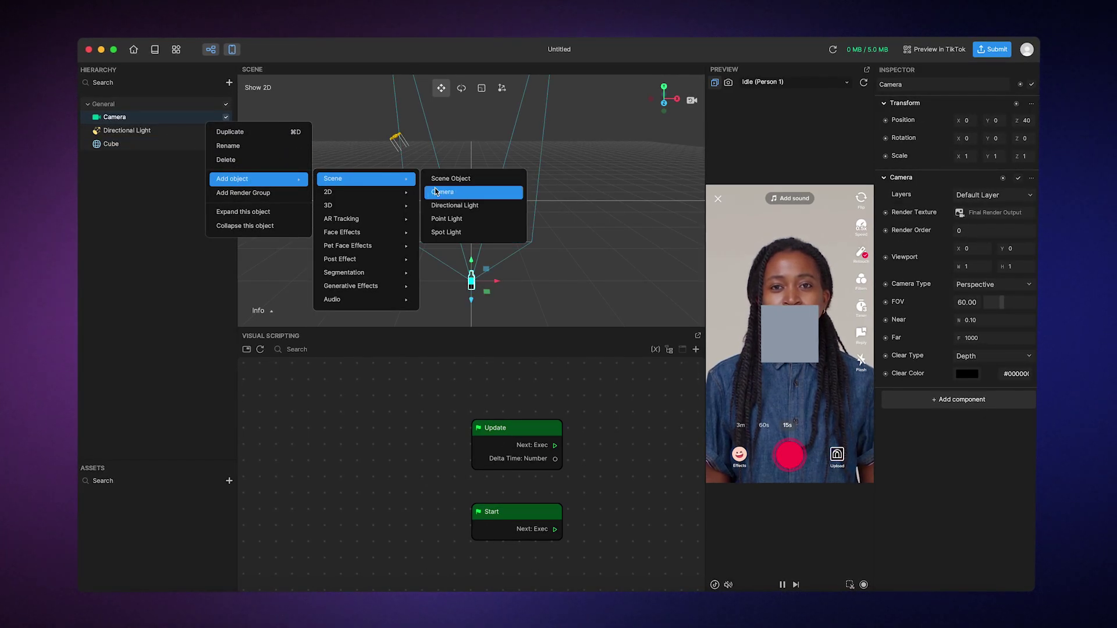
click(435, 192)
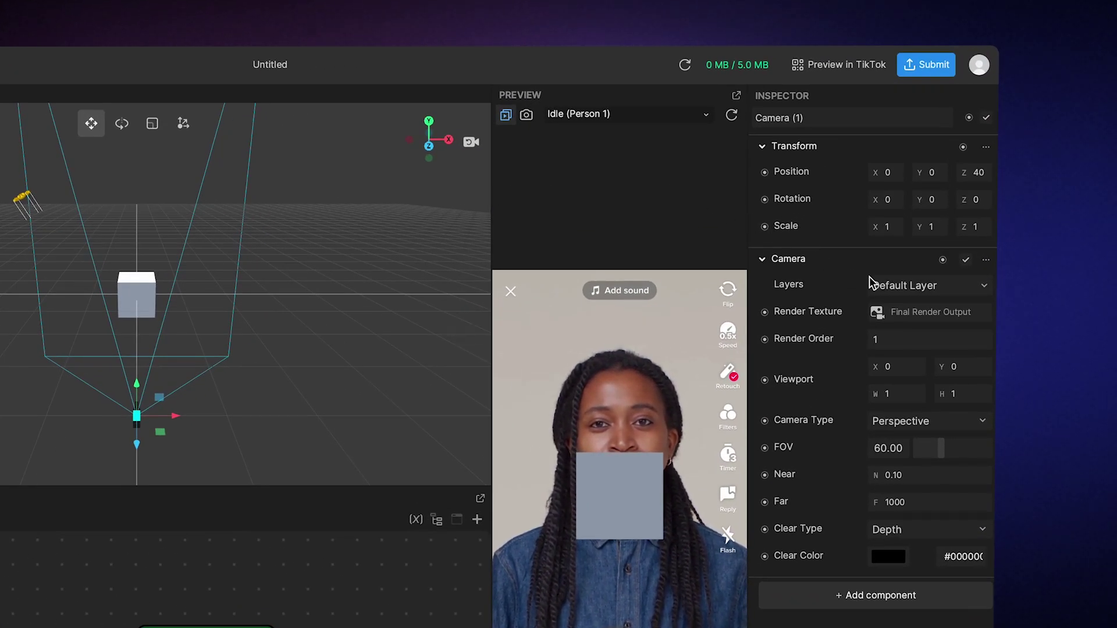
click(886, 288)
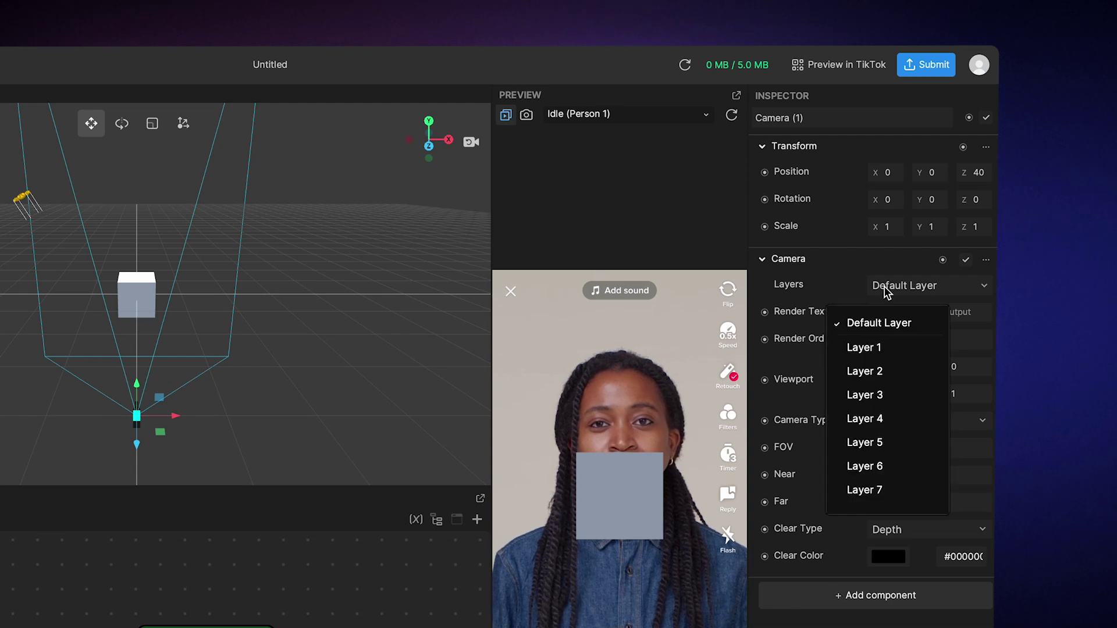
click(875, 349)
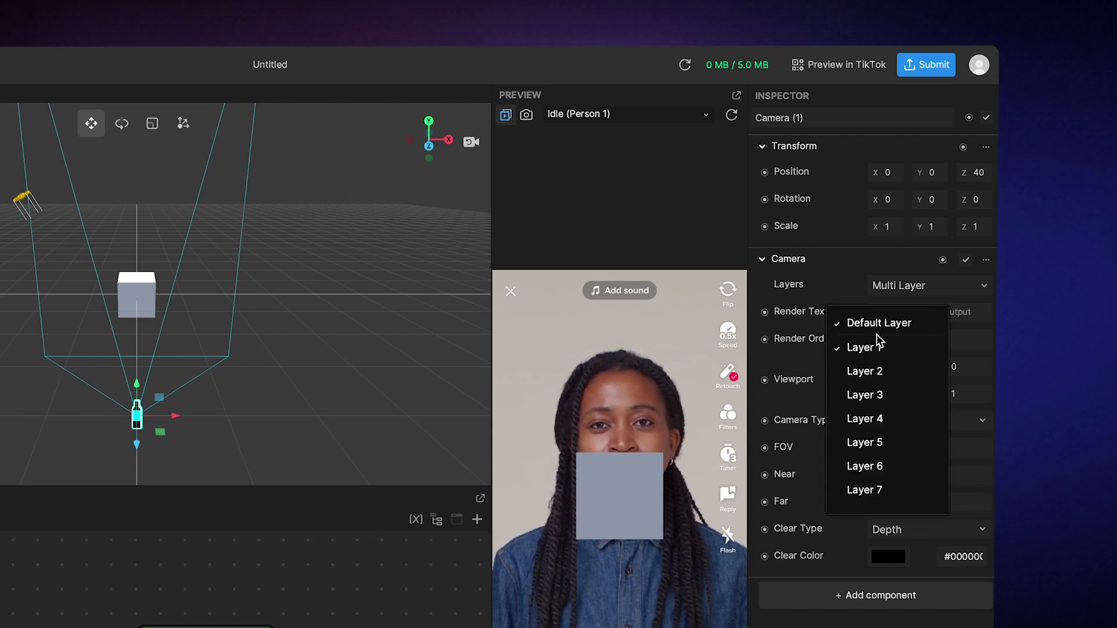
click(879, 329)
click(845, 277)
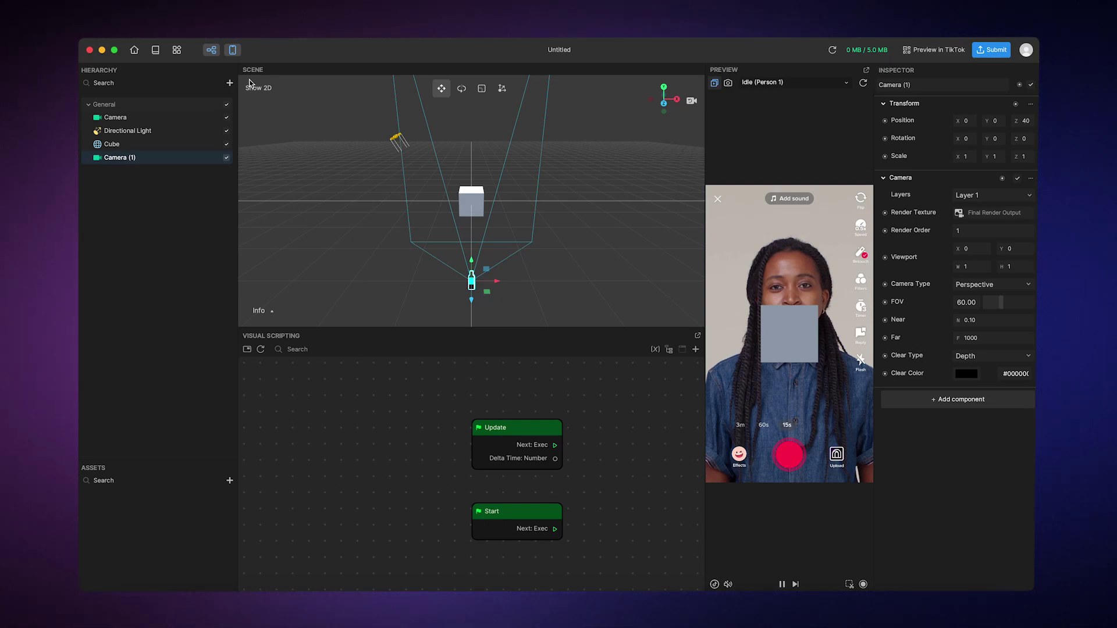
Add a 3D Sphere and assign it to Layer 1.
click(229, 82)
mouse_move(279, 121)
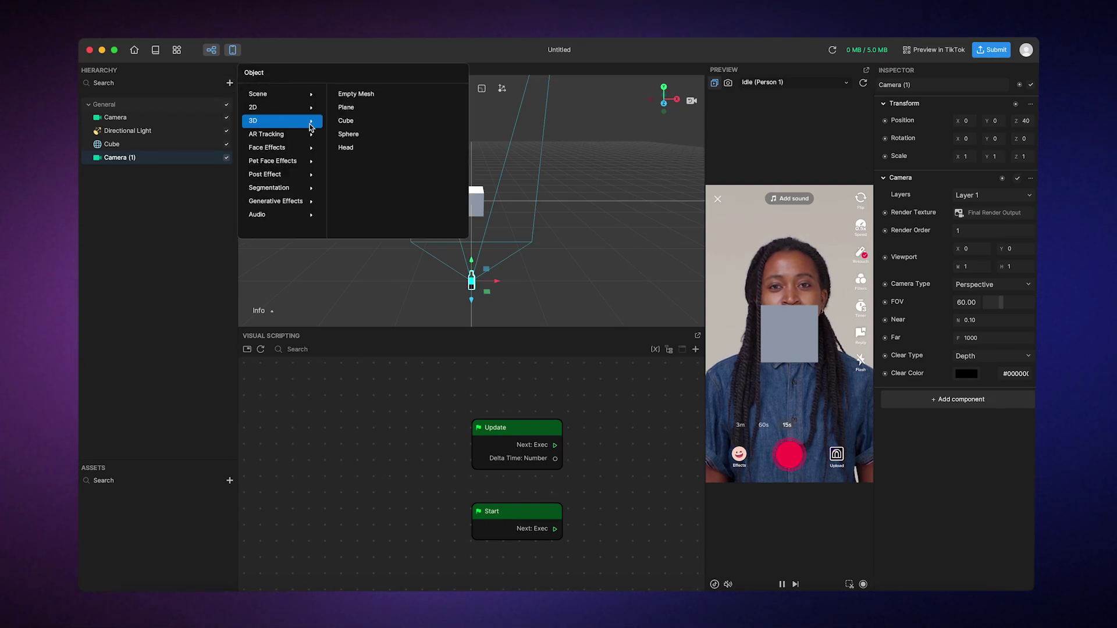
click(349, 134)
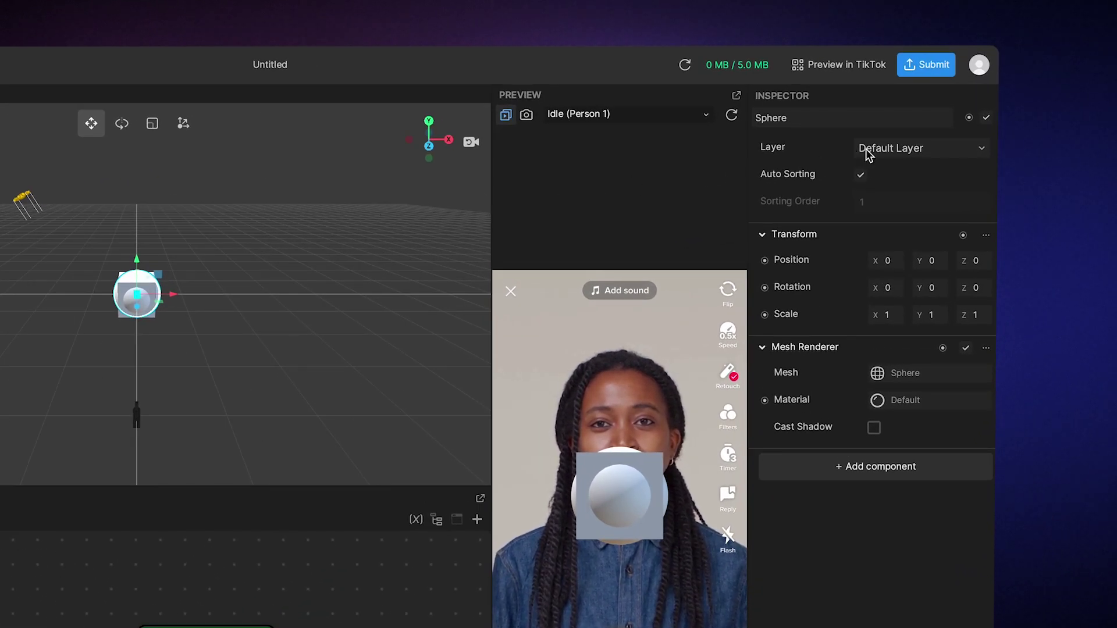
click(868, 154)
click(860, 212)
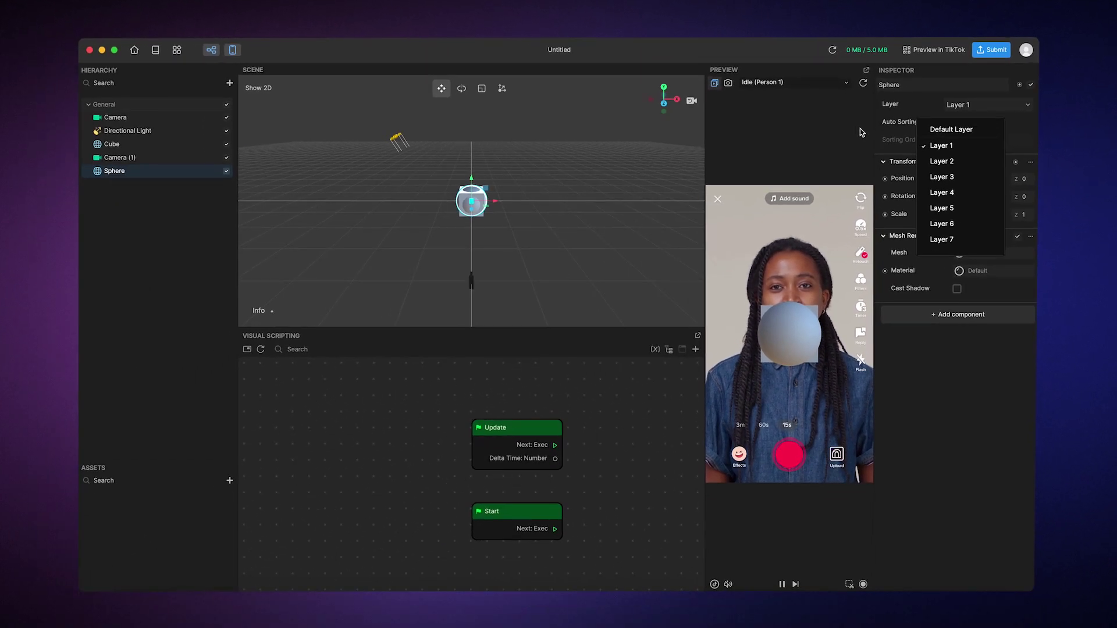
click(846, 128)
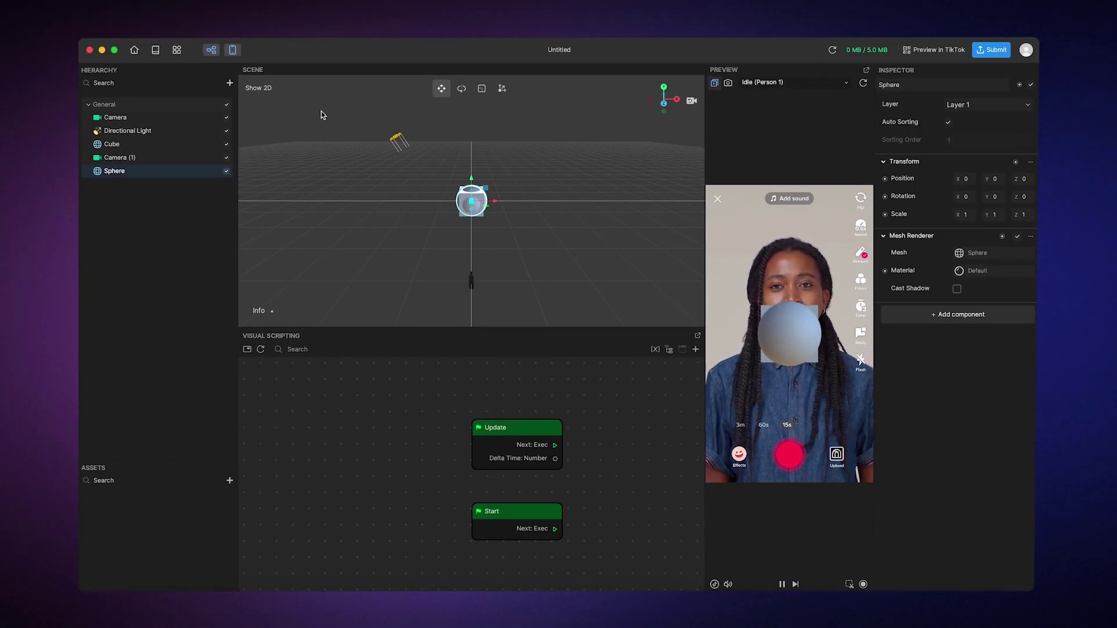
click(227, 118)
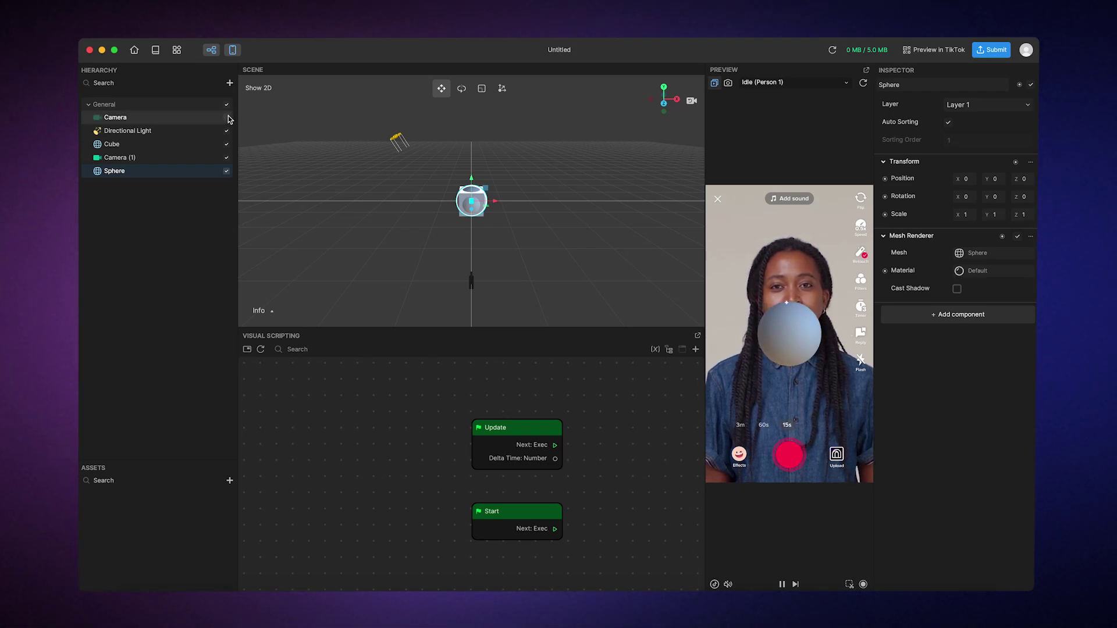
click(226, 118)
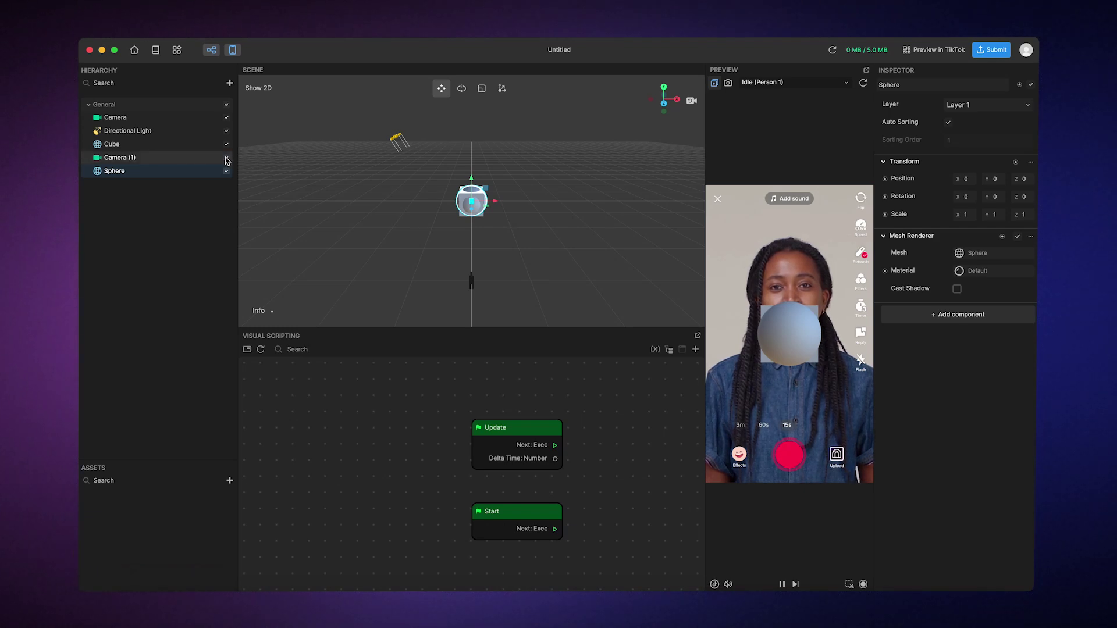
click(226, 161)
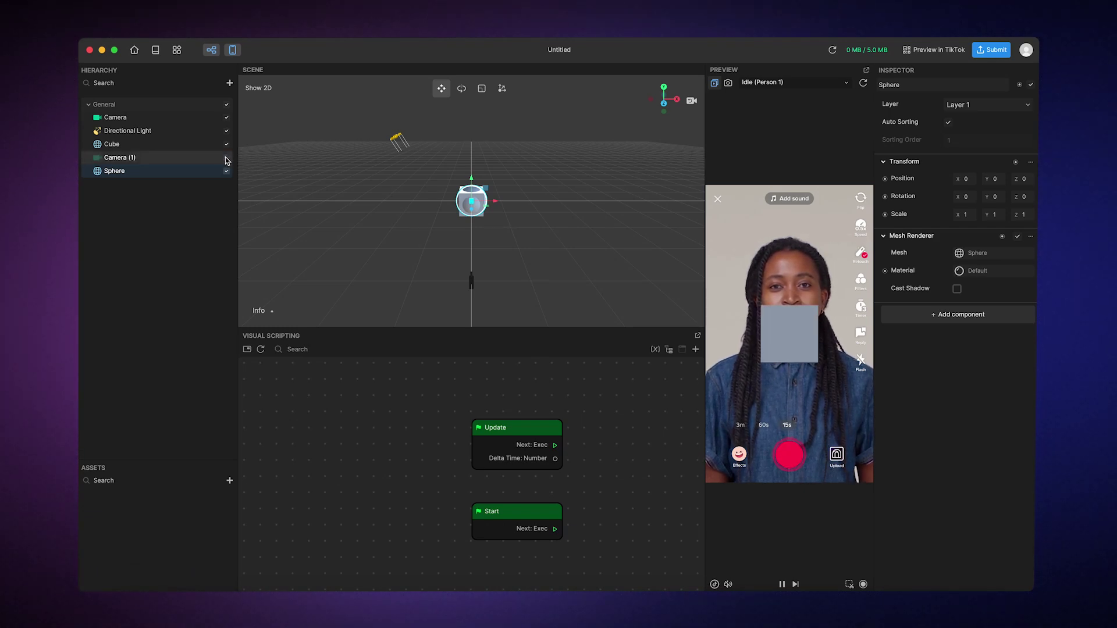
click(227, 162)
click(210, 118)
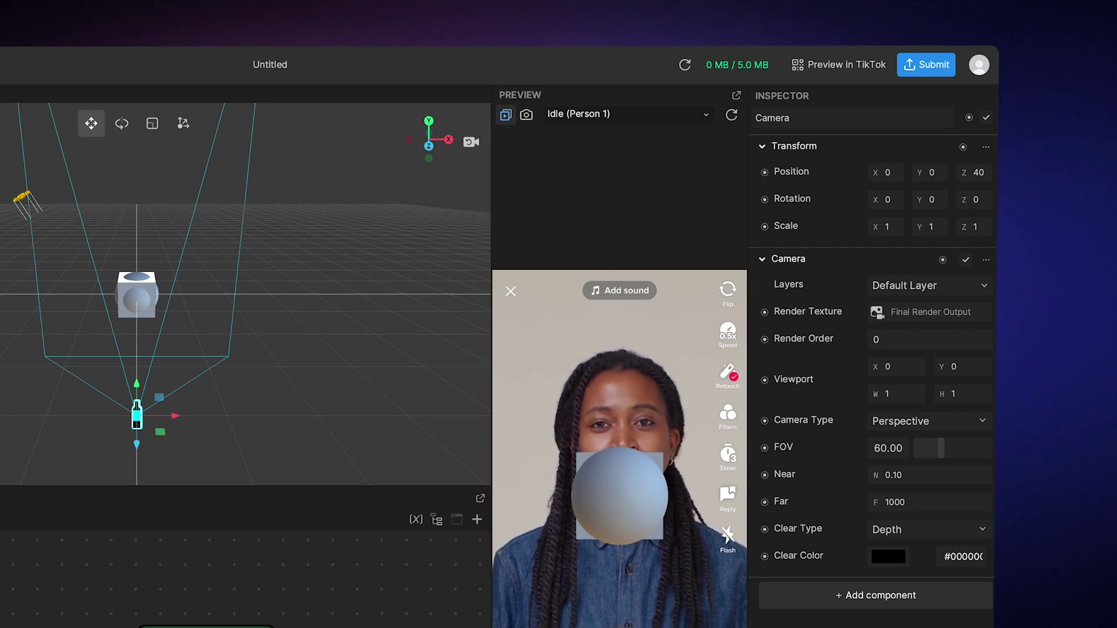
Set the original Camera's Render Order to 10.
click(913, 339)
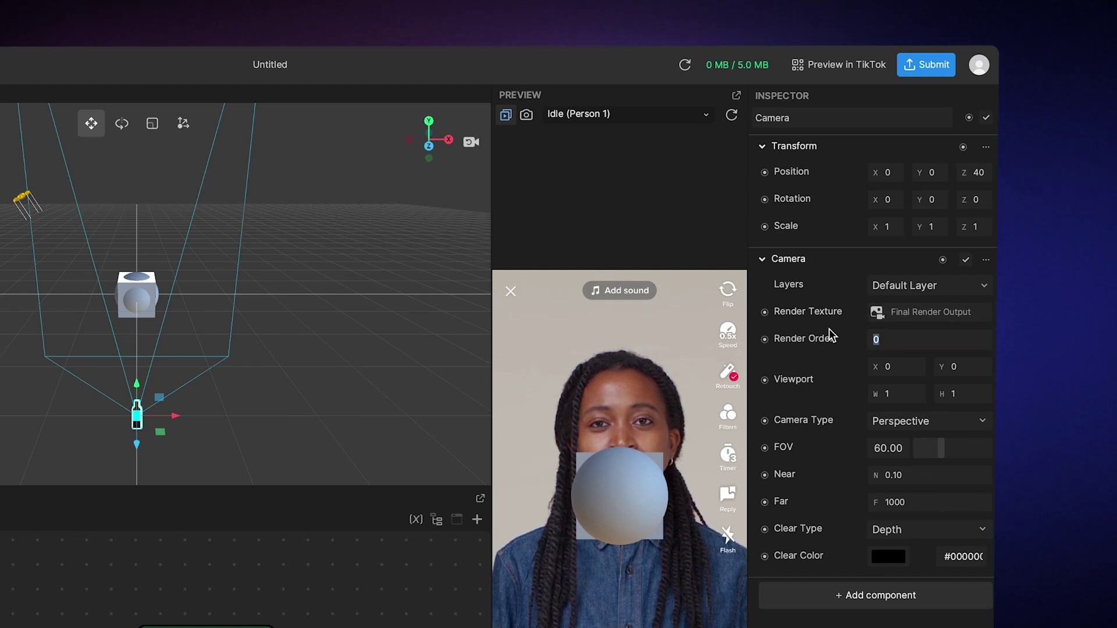
text(10)
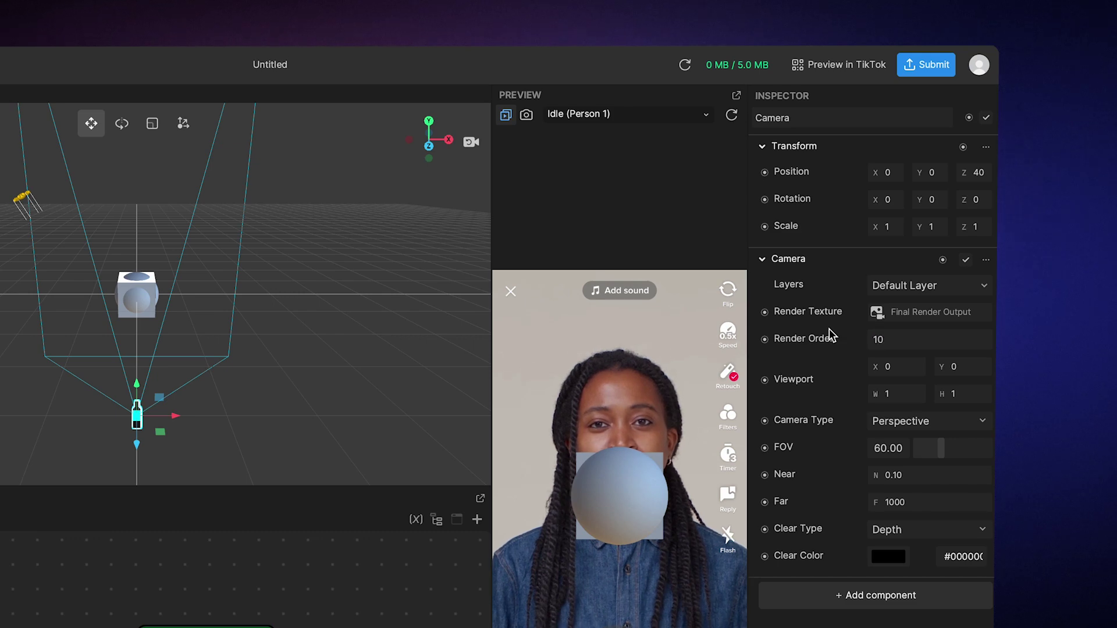